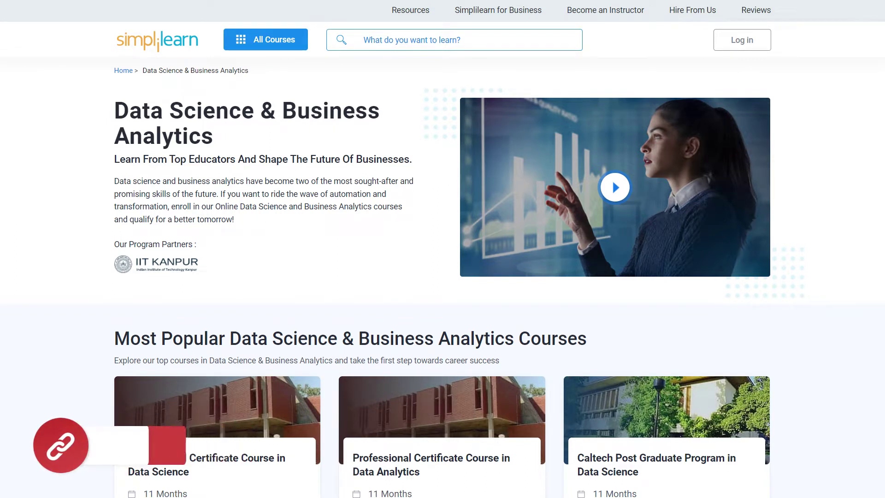
- Scroll the Simplilearn course page past the Learner's Reviews carousel to the Industry Projects cards
scroll(443, 249, "down", 3)
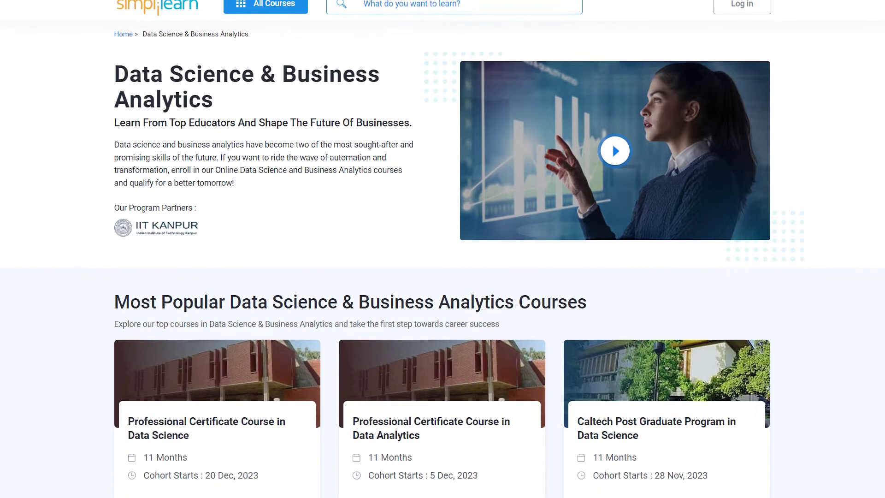
scroll(443, 250, "down", 3)
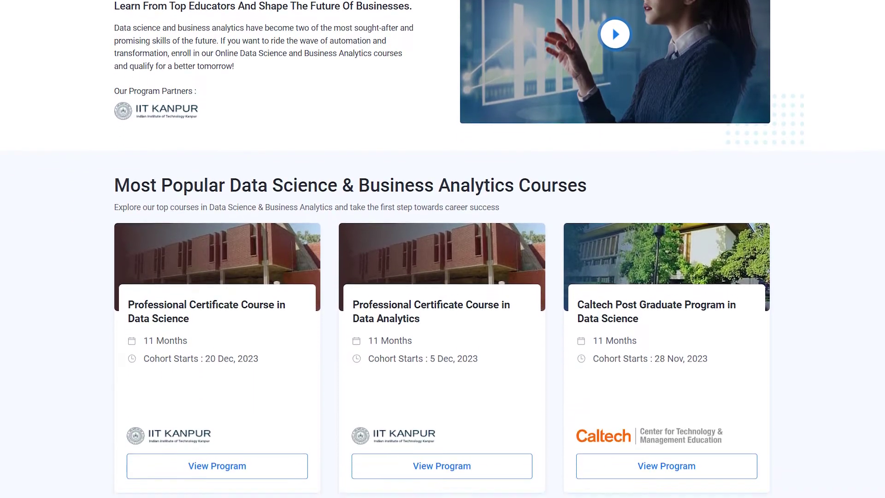
scroll(443, 249, "down", 3)
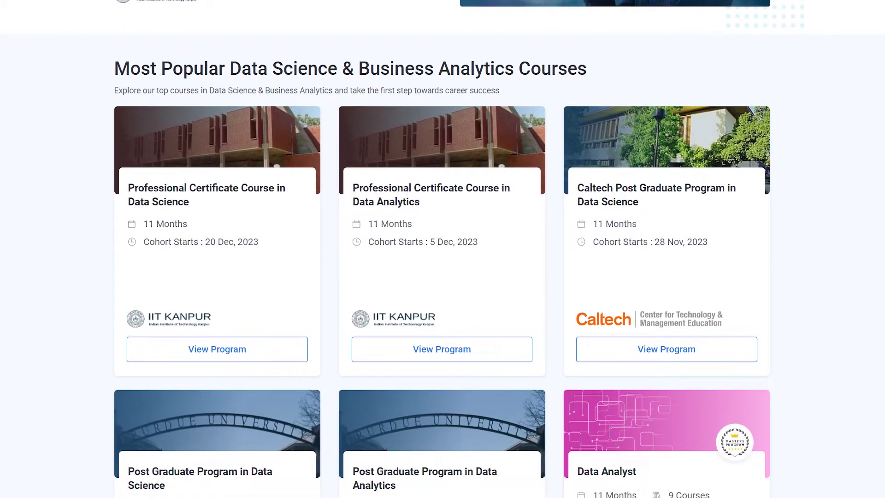
scroll(442, 249, "down", 3)
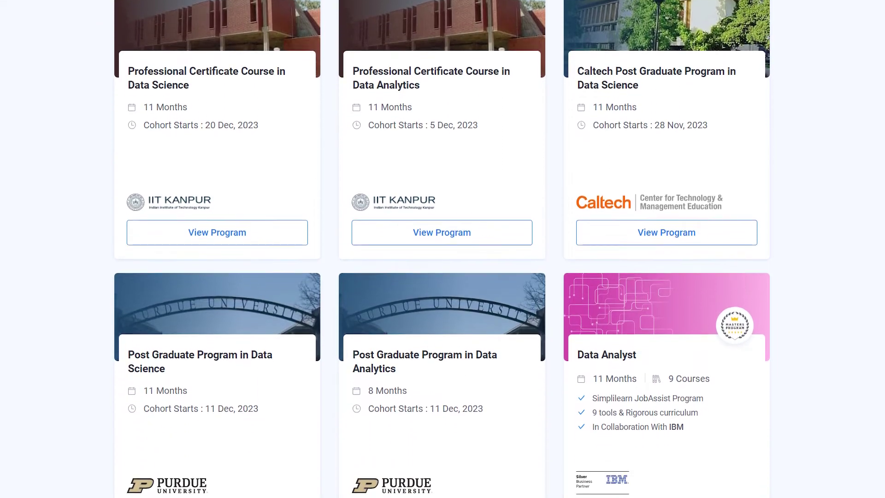
scroll(442, 249, "down", 3)
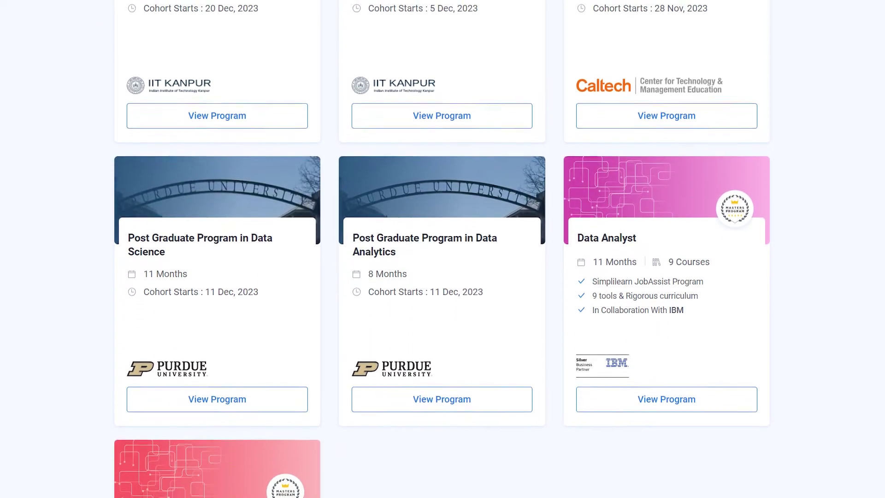
scroll(443, 248, "down", 3)
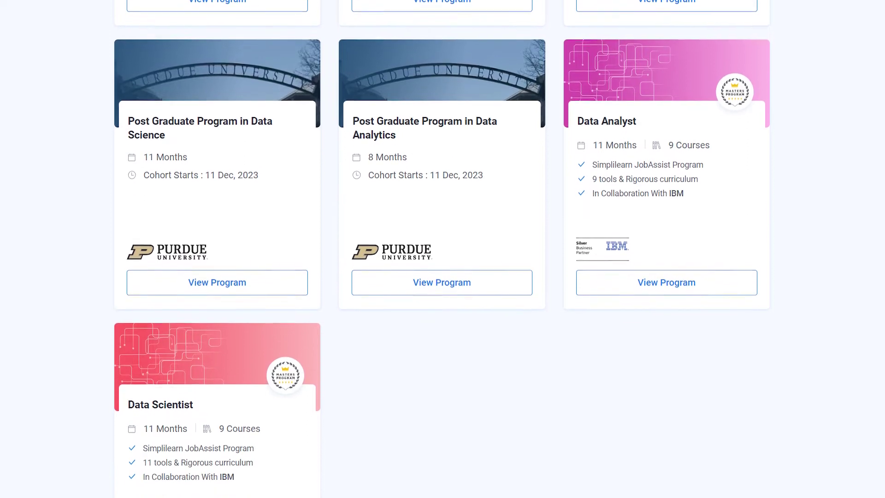
scroll(443, 249, "down", 3)
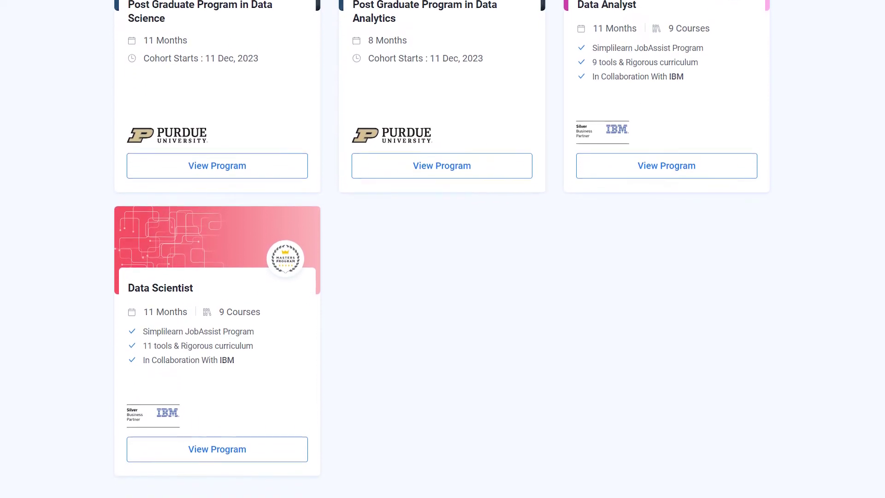
scroll(443, 249, "down", 3)
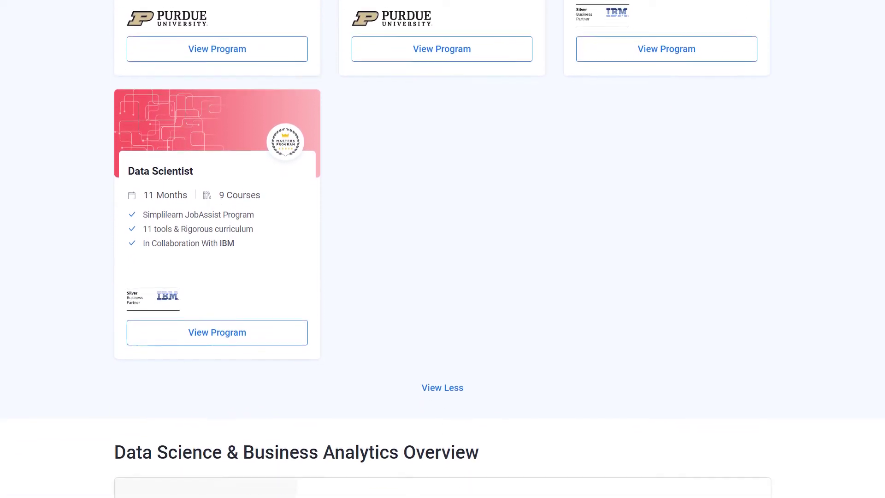
scroll(444, 249, "down", 3)
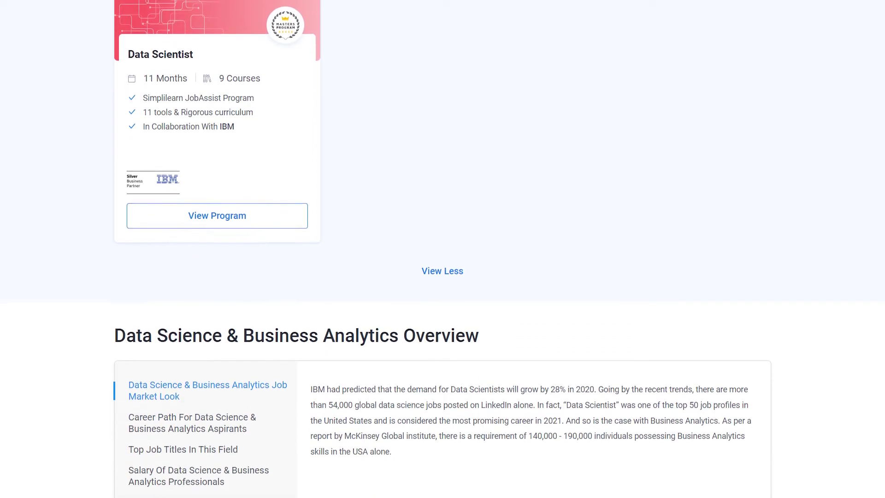
scroll(443, 249, "down", 3)
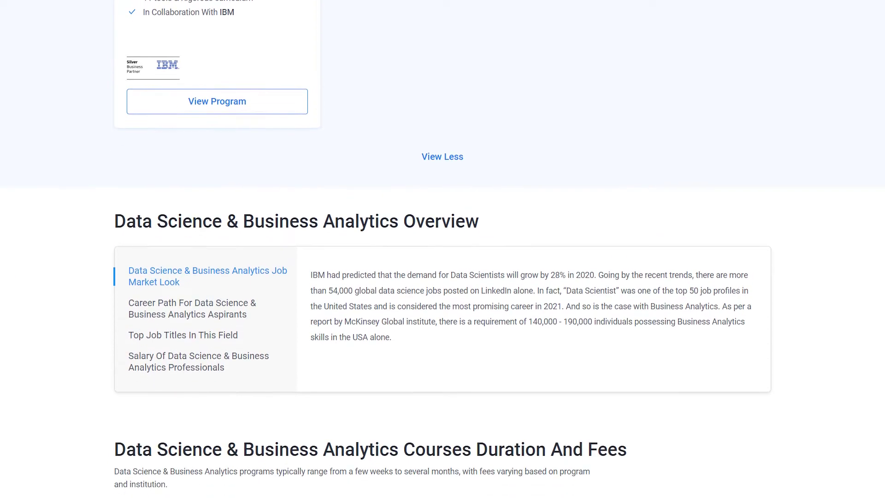
scroll(442, 249, "down", 3)
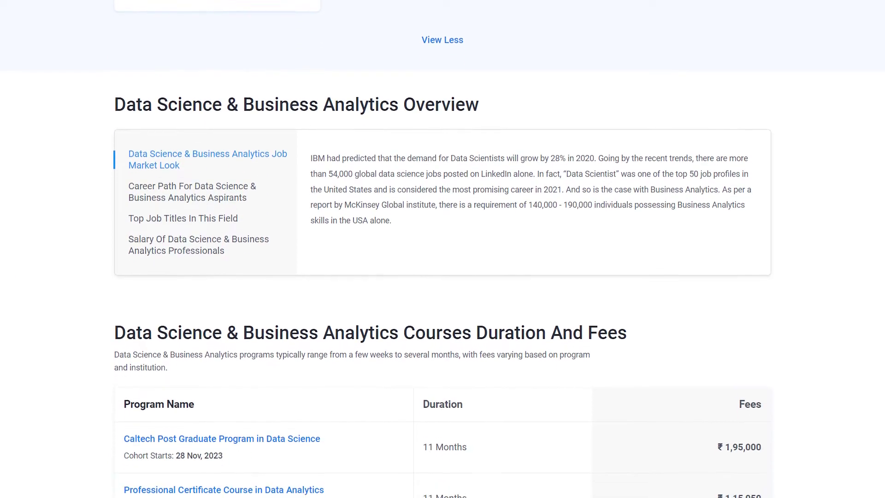
scroll(442, 249, "down", 3)
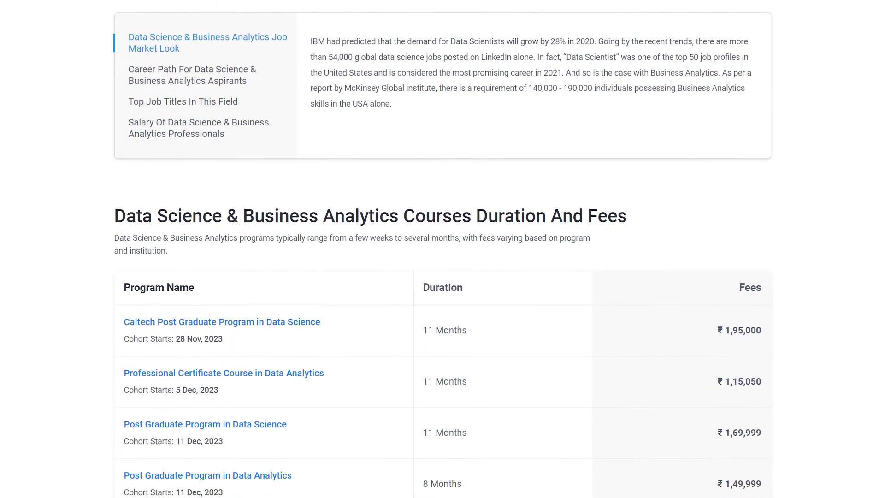
scroll(442, 249, "down", 3)
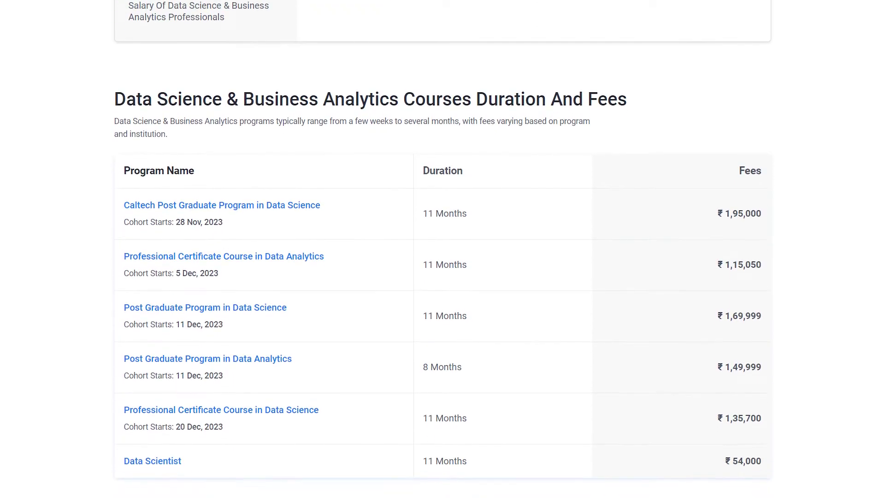
scroll(443, 249, "down", 3)
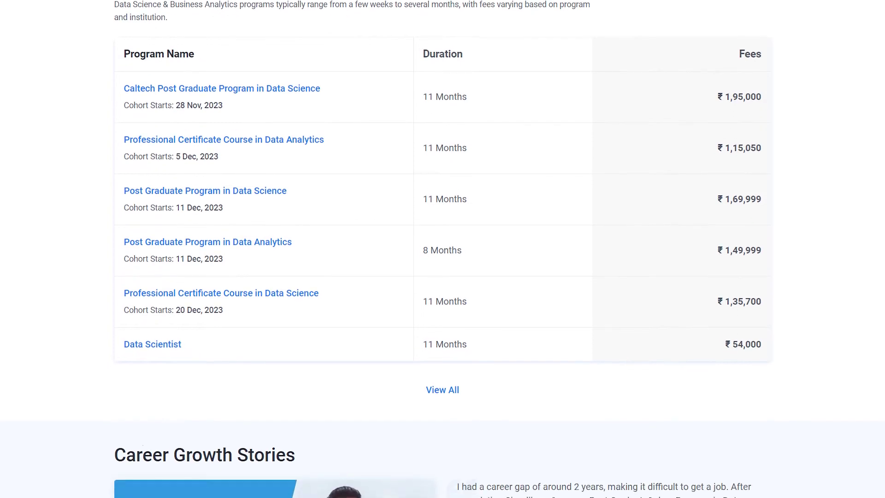
scroll(442, 249, "down", 3)
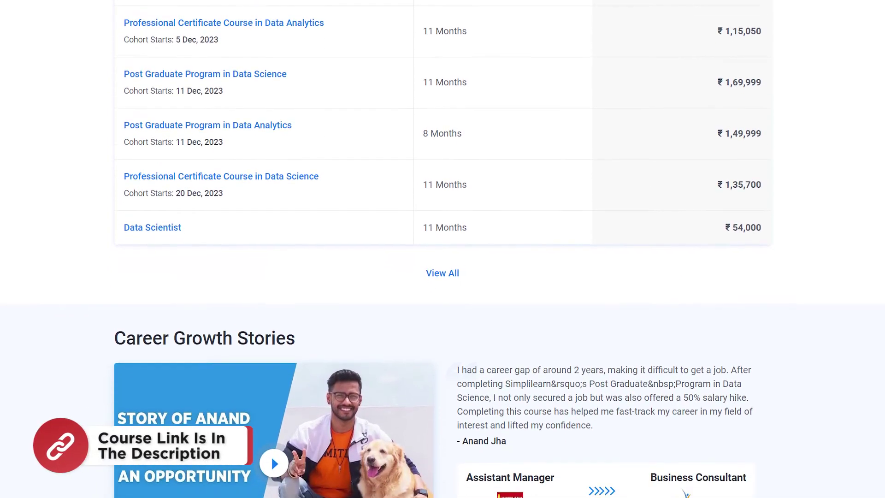
scroll(443, 249, "down", 3)
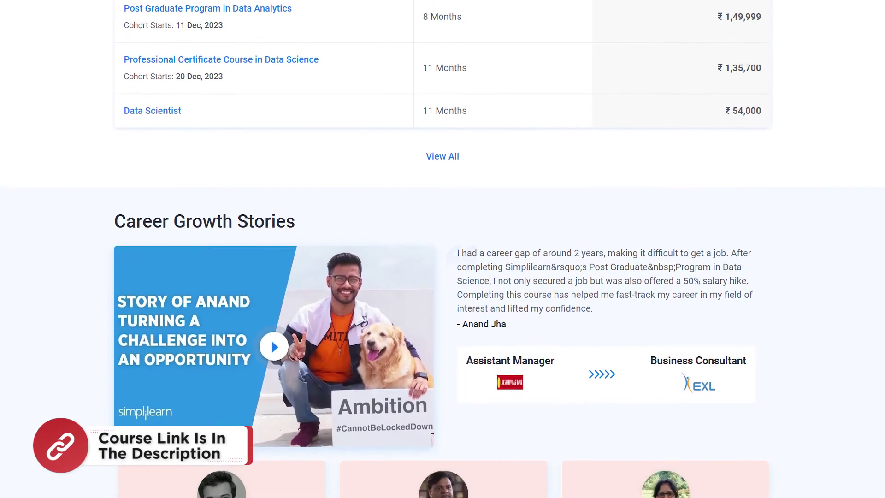
scroll(443, 249, "down", 3)
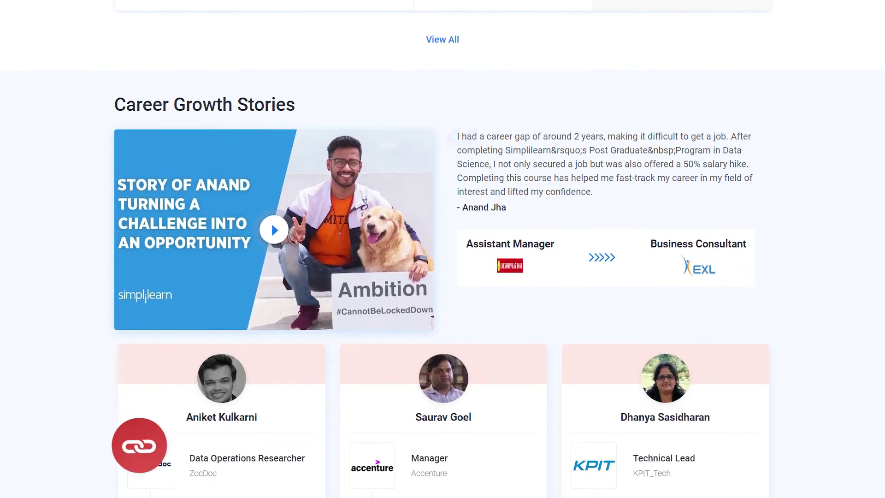
scroll(443, 249, "down", 3)
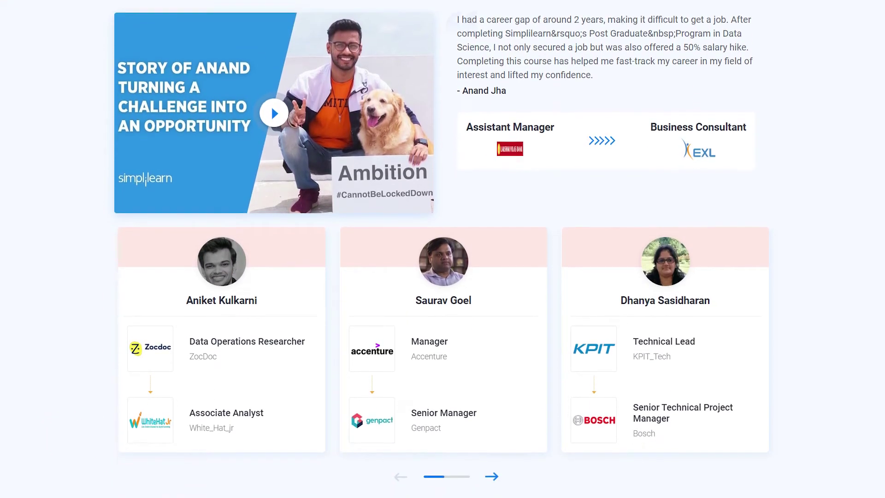
scroll(442, 249, "down", 3)
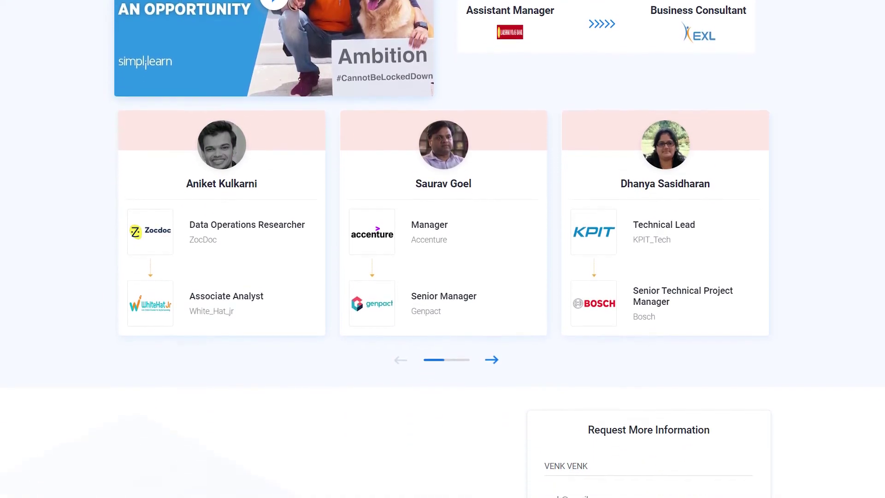
scroll(444, 249, "down", 3)
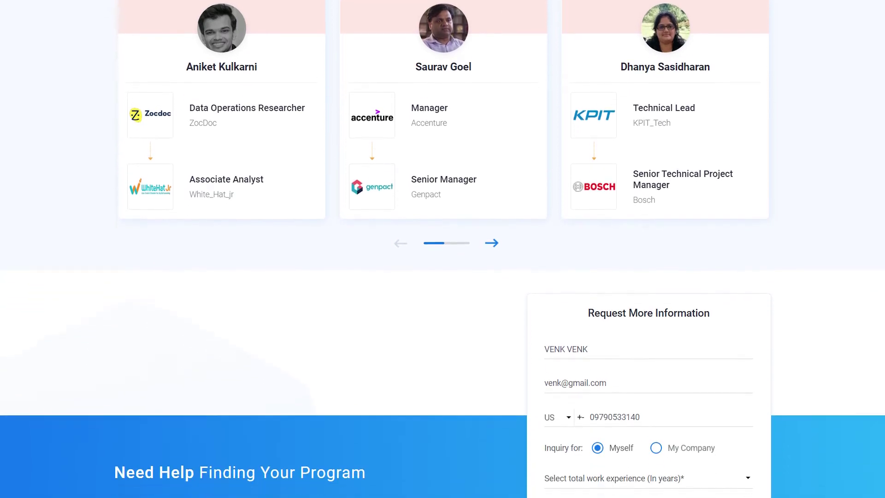
scroll(442, 249, "down", 3)
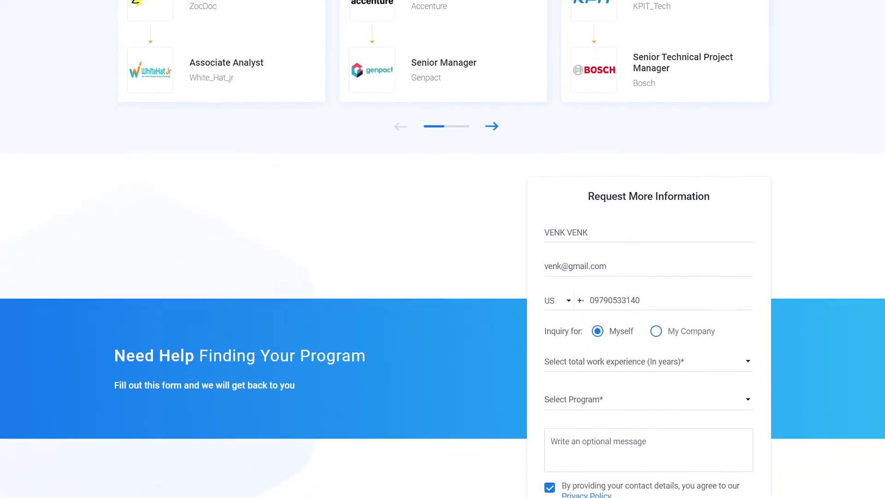
scroll(443, 249, "down", 3)
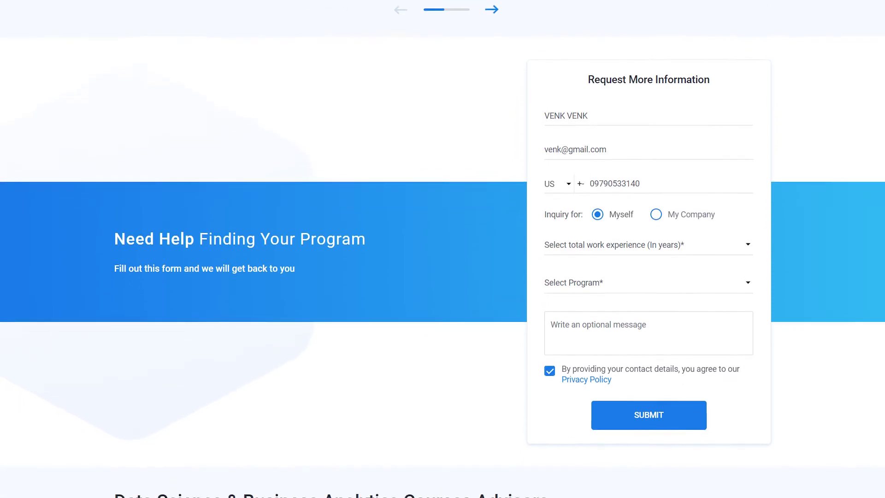
scroll(443, 248, "down", 3)
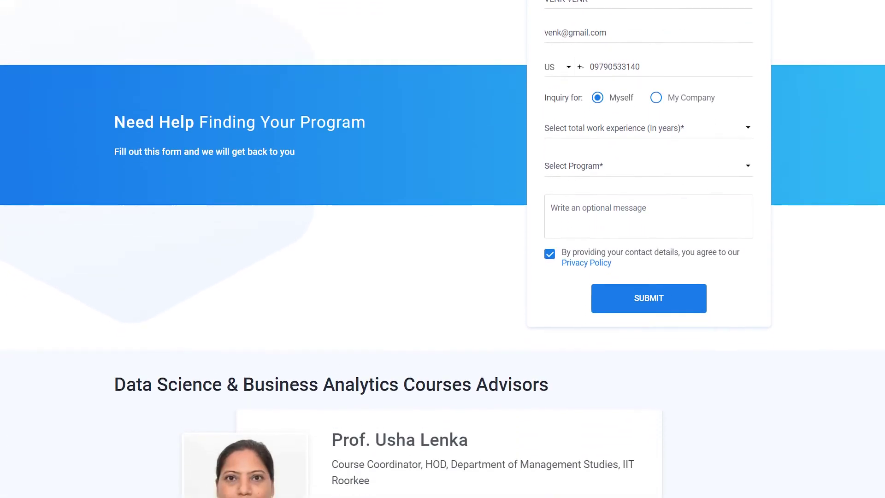
scroll(443, 249, "down", 3)
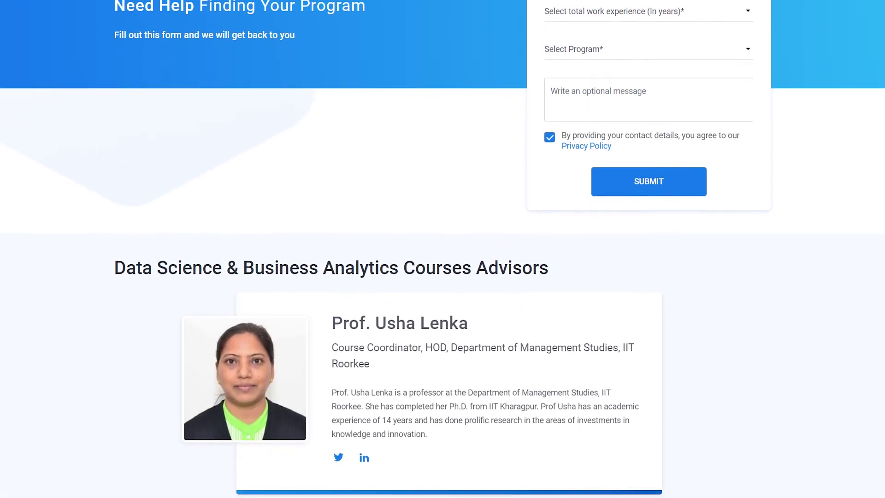
scroll(442, 249, "down", 3)
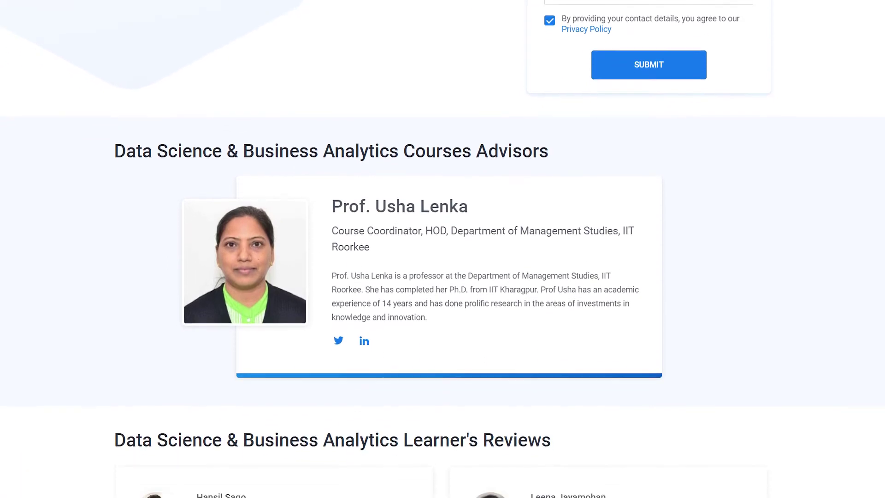
scroll(443, 249, "down", 3)
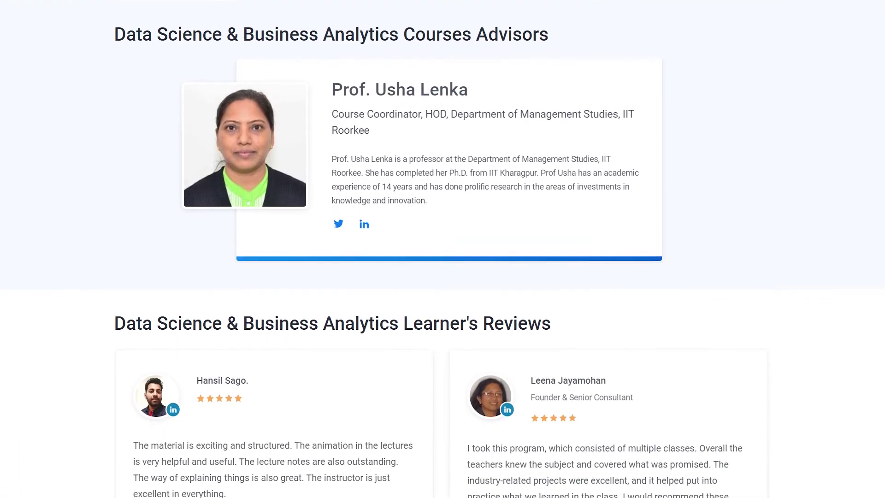
scroll(443, 249, "down", 3)
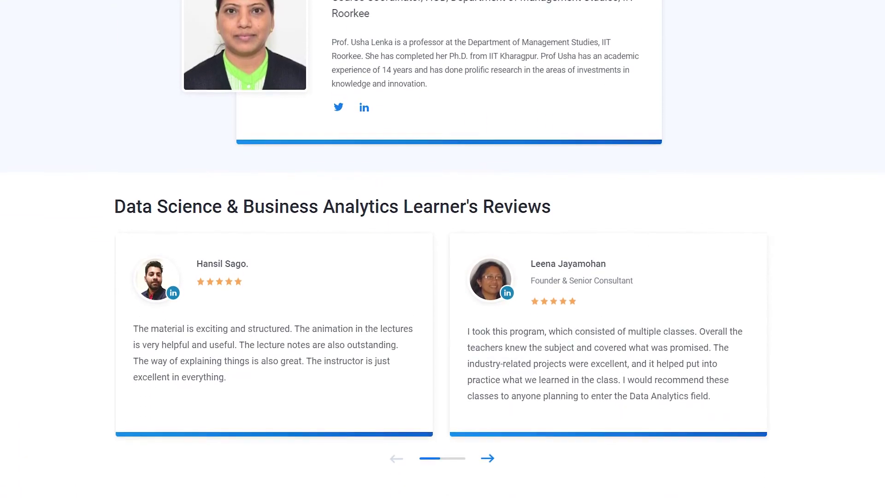
scroll(442, 248, "down", 3)
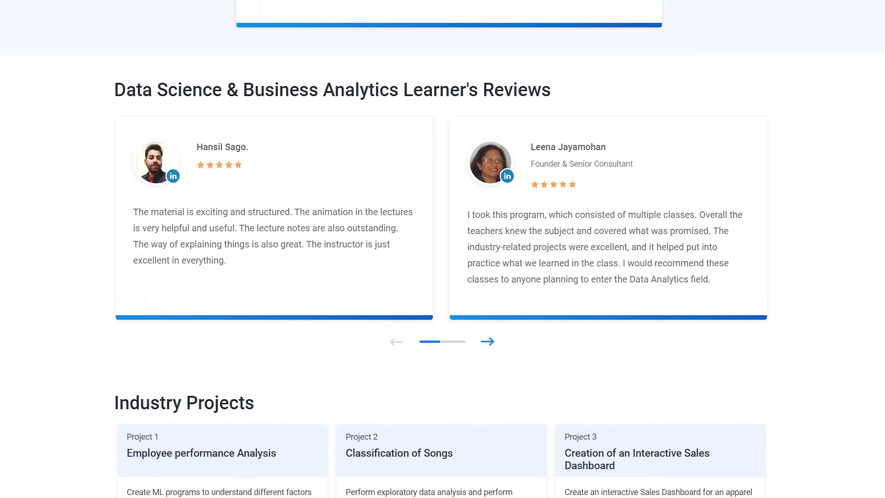
scroll(443, 249, "down", 1)
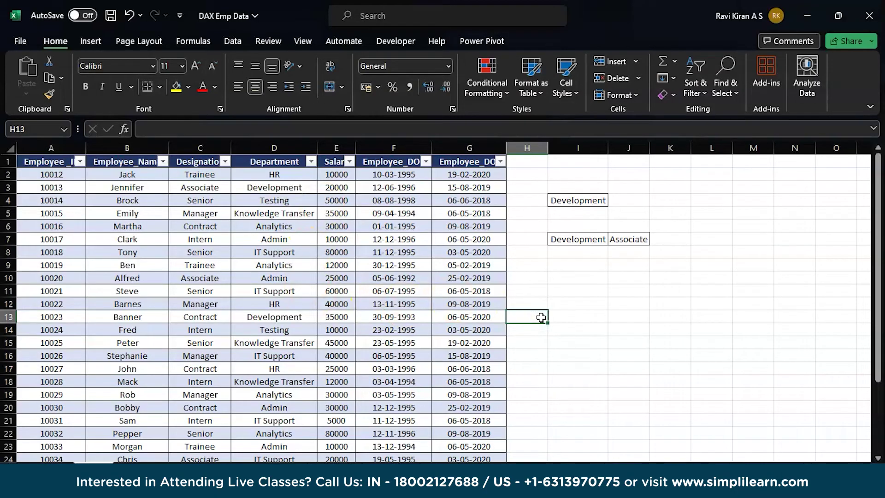
left_click(594, 268)
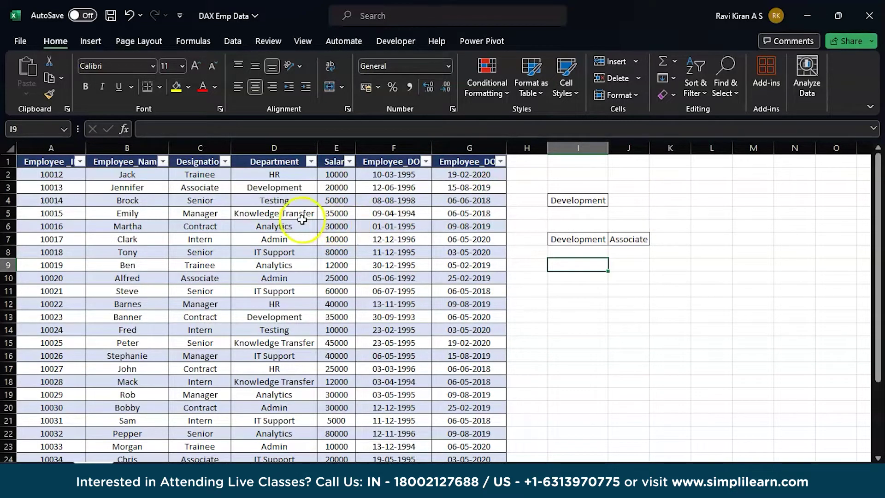
left_click(290, 184)
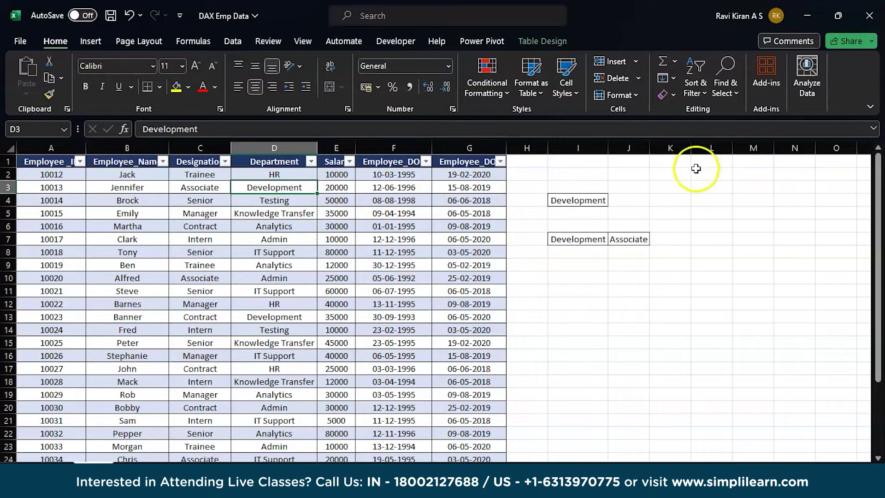
left_click(659, 196)
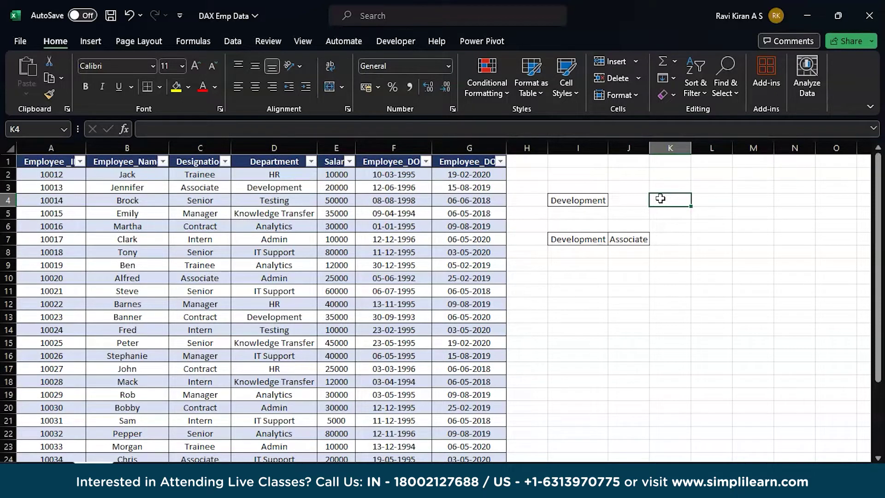
- Start =COUNTIFS( in cell K4 by picking COUNTIFS from the AutoComplete suggestions
type("=")
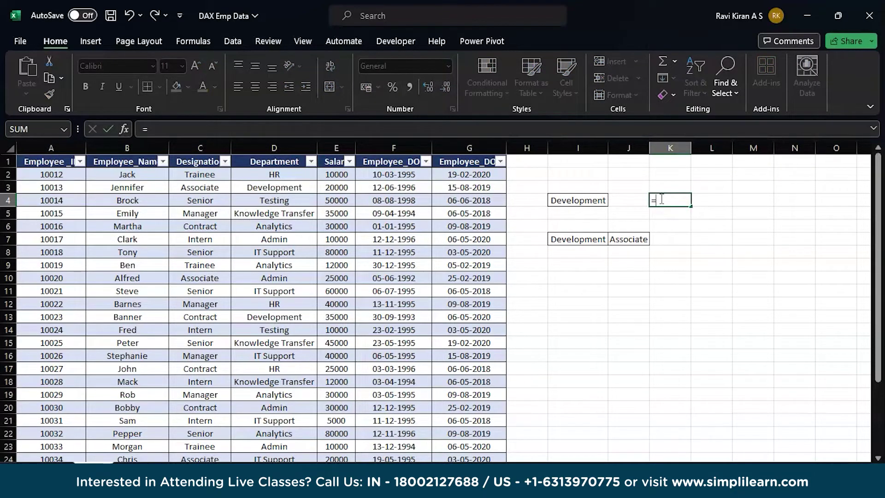
type("count")
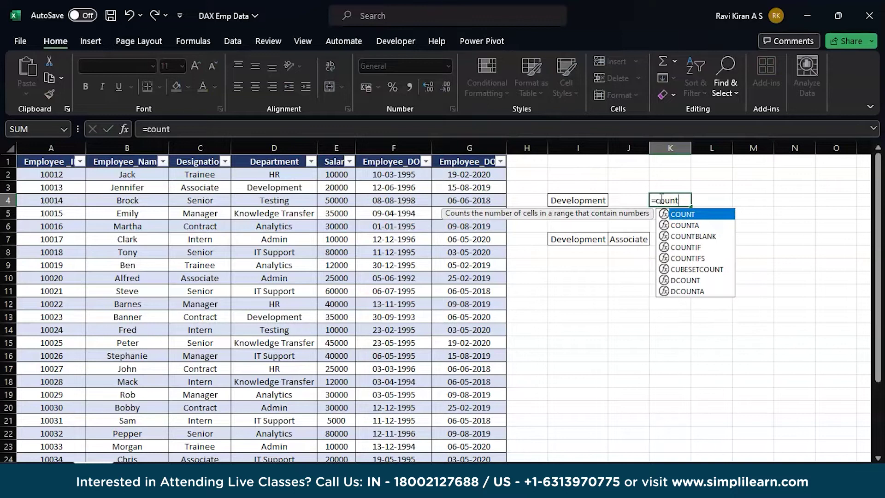
key("Down")
key("Down")
key("Down")
key("Down")
key("Tab")
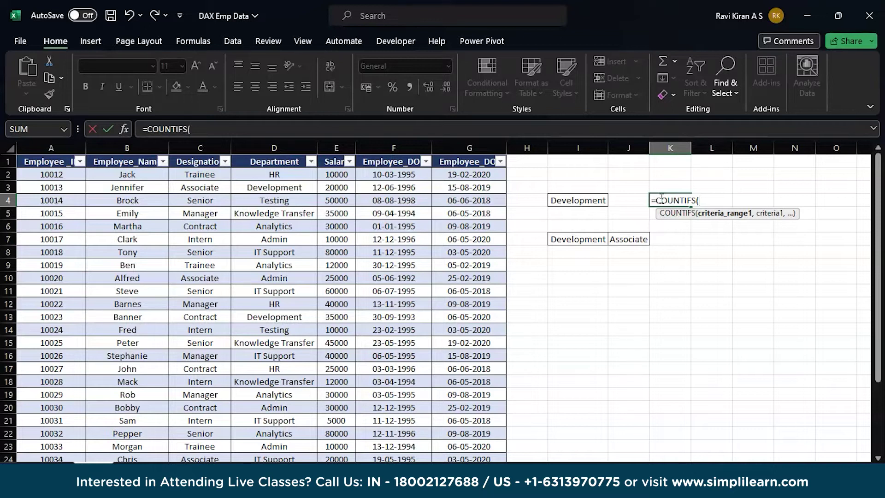
- Cancel the K4 entry and enter =COUNTIFS(Table1[Department],I4) in L4, returning 3
key("Escape")
left_click(703, 200)
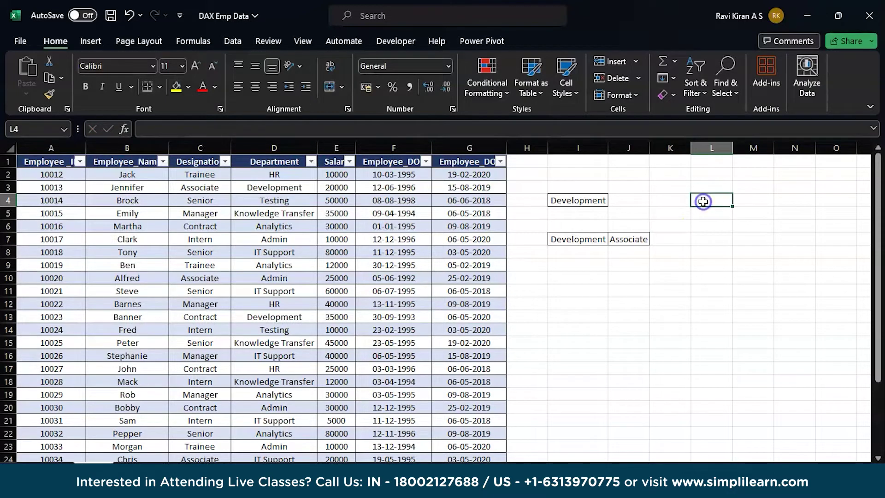
type("=cou")
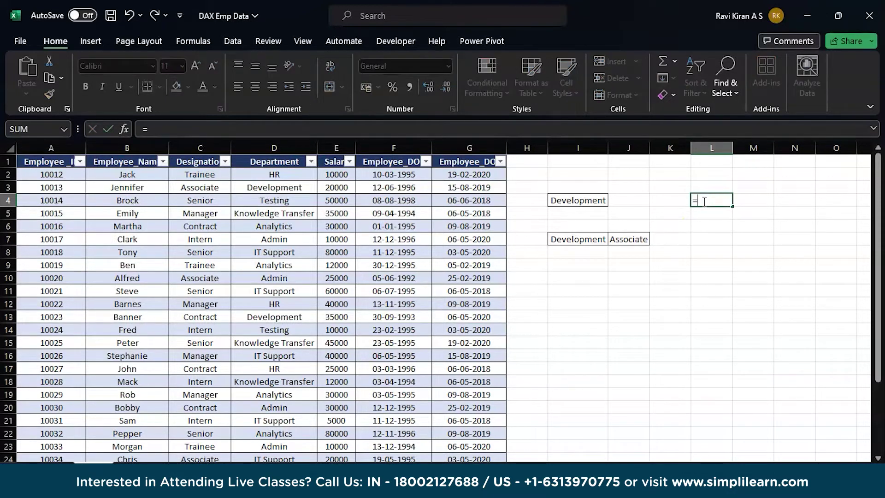
key("Down")
key("Down")
key("Down")
key("Down")
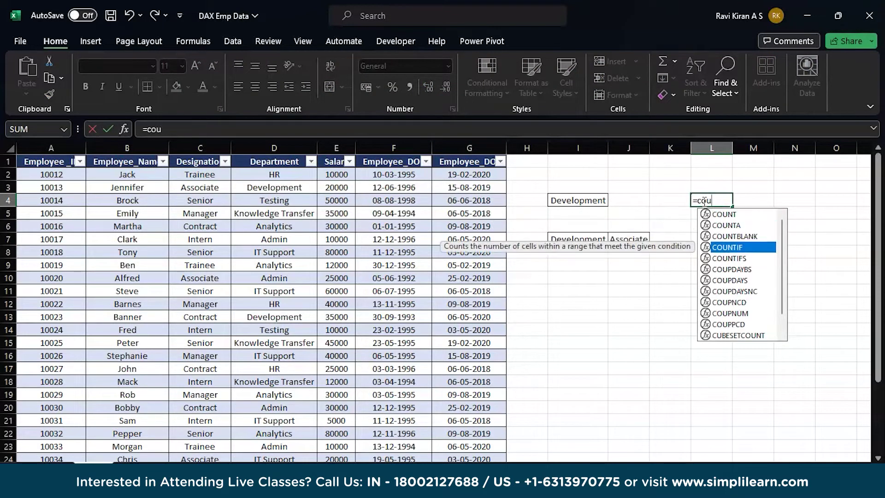
key("Tab")
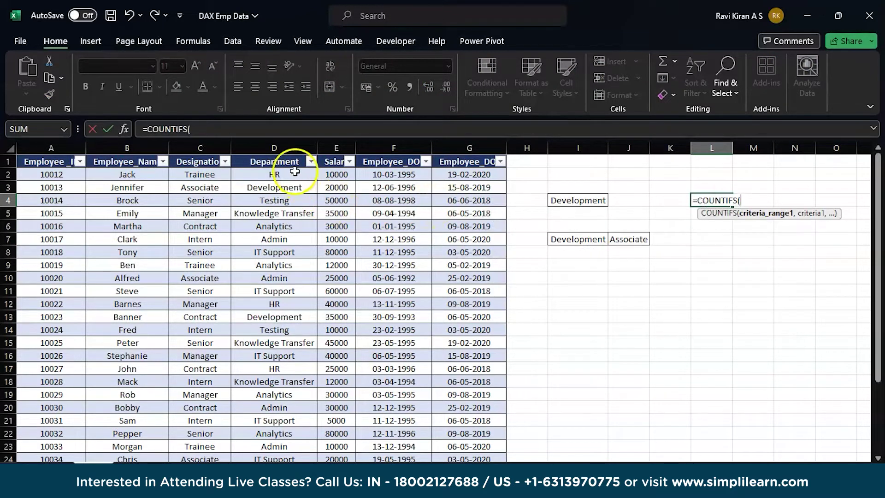
left_click(282, 154)
type(",")
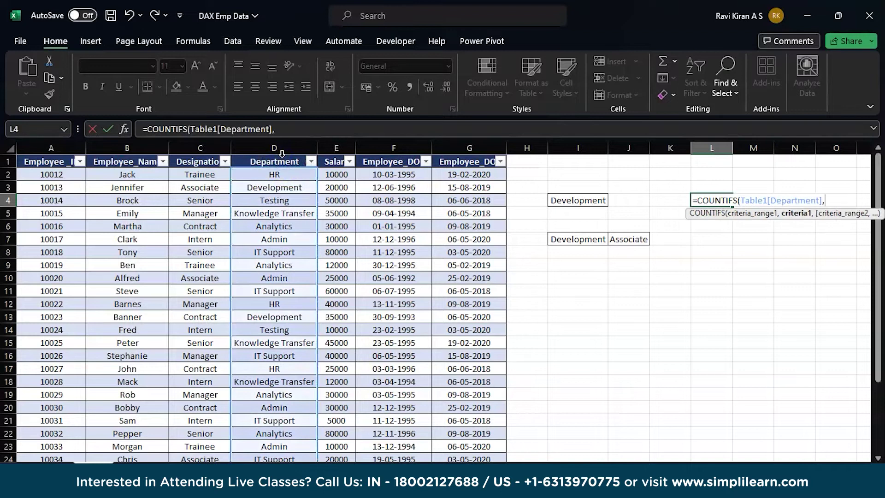
left_click(588, 202)
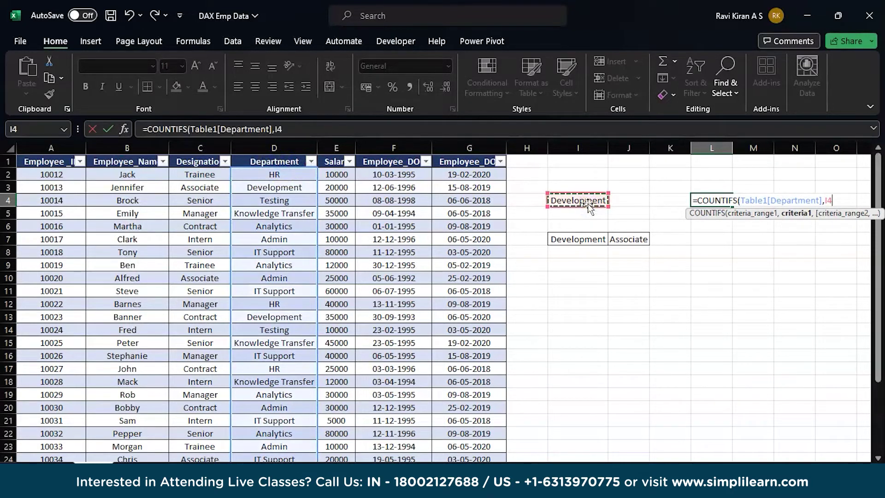
type(")")
key("Return")
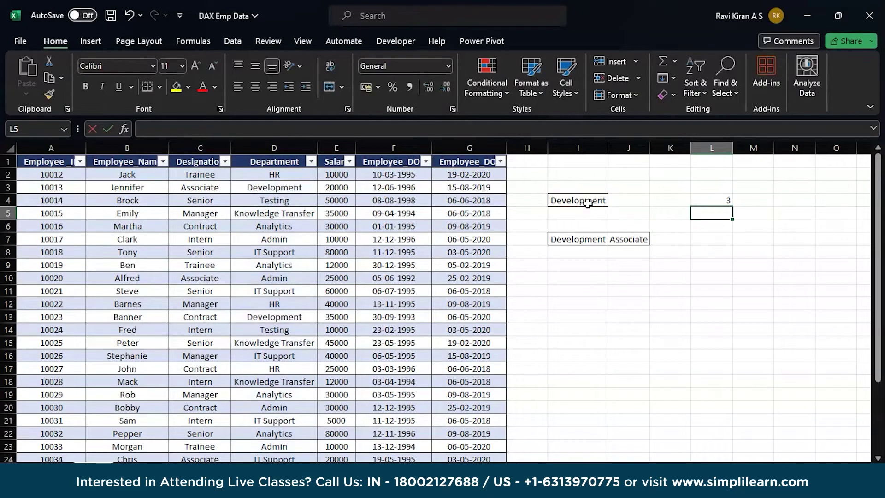
left_click(705, 238)
- Start a COUNTIFS formula in cell L7 from the AutoComplete list
type("=")
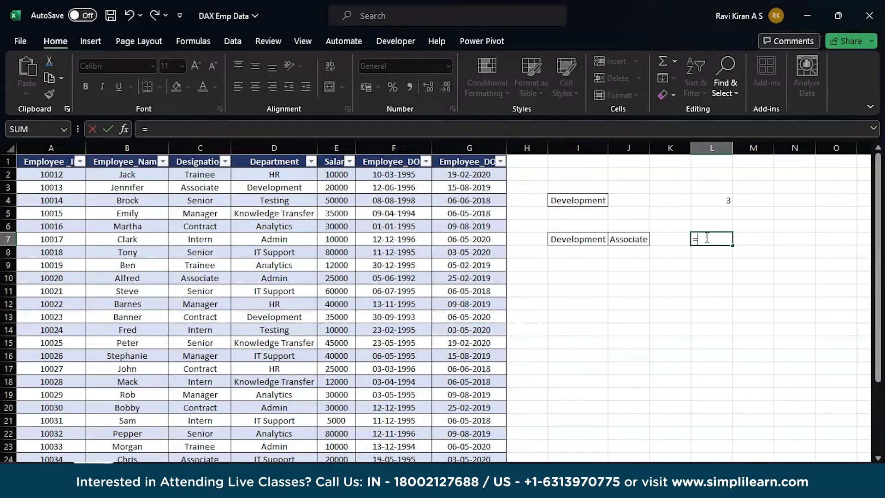
type("co")
key("Down")
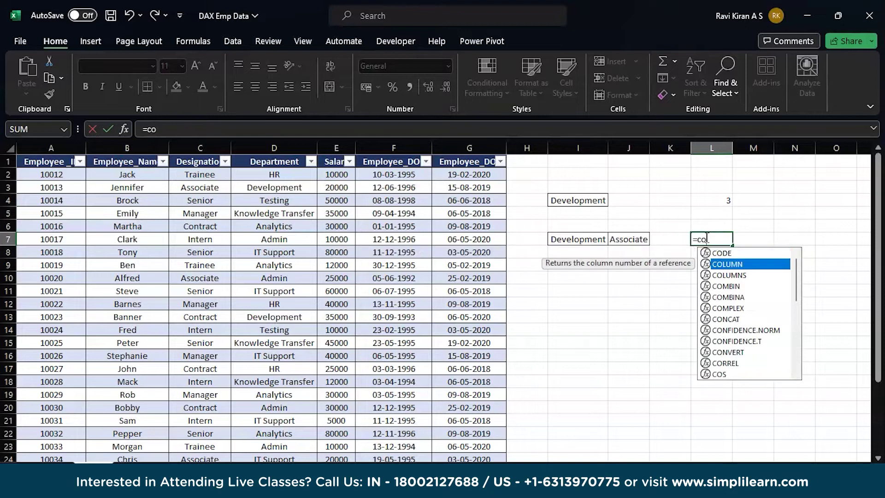
type("u")
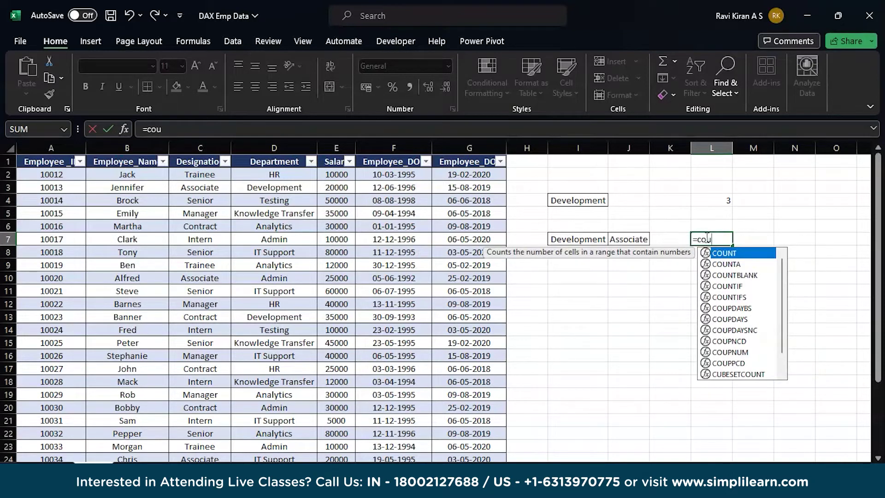
key("Down")
key("Down")
key("Down")
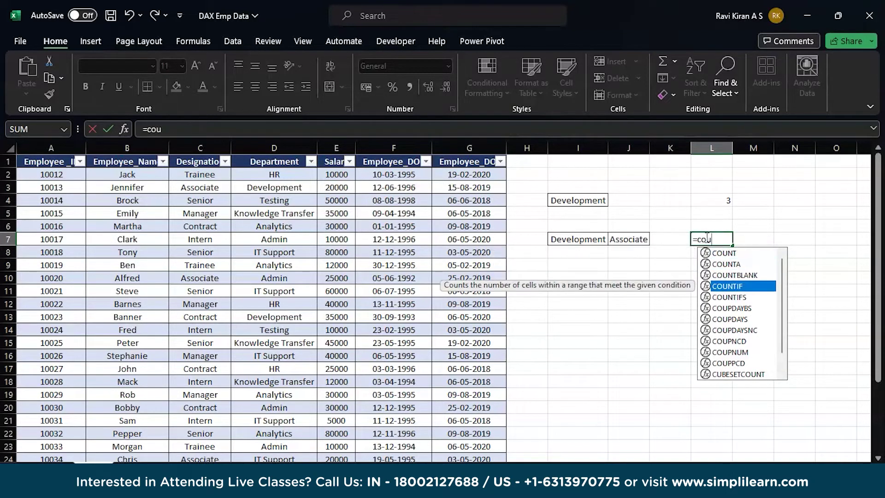
key("Down")
key("Tab")
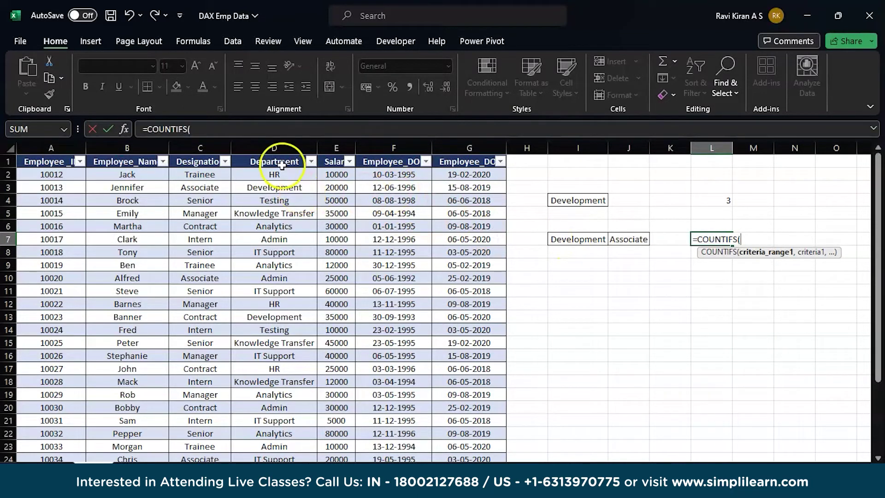
- Complete =COUNTIFS(Table1[Department],I7,Table1[Designation],J7) in L7, returning 1
left_click(281, 150)
left_click(279, 152)
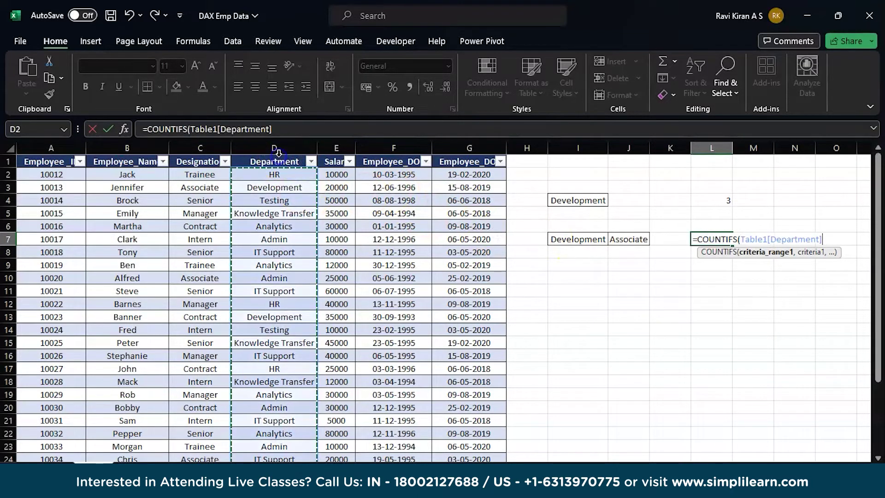
type(",")
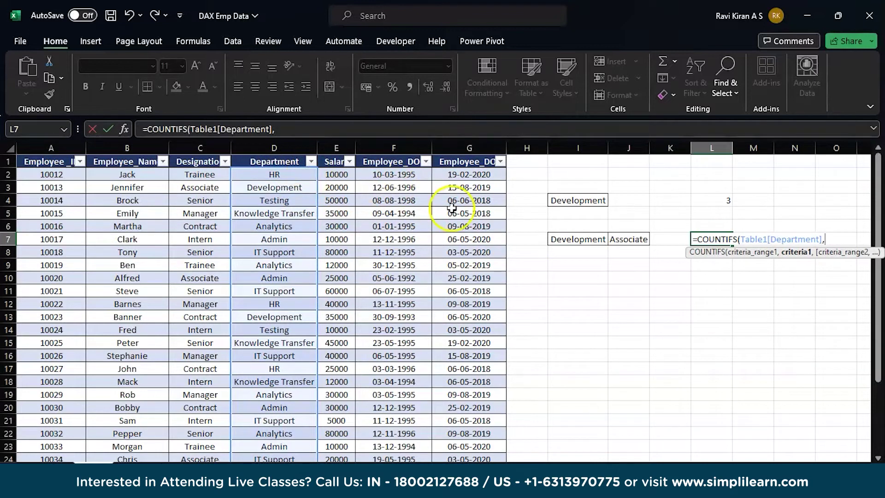
left_click(562, 240)
type(",")
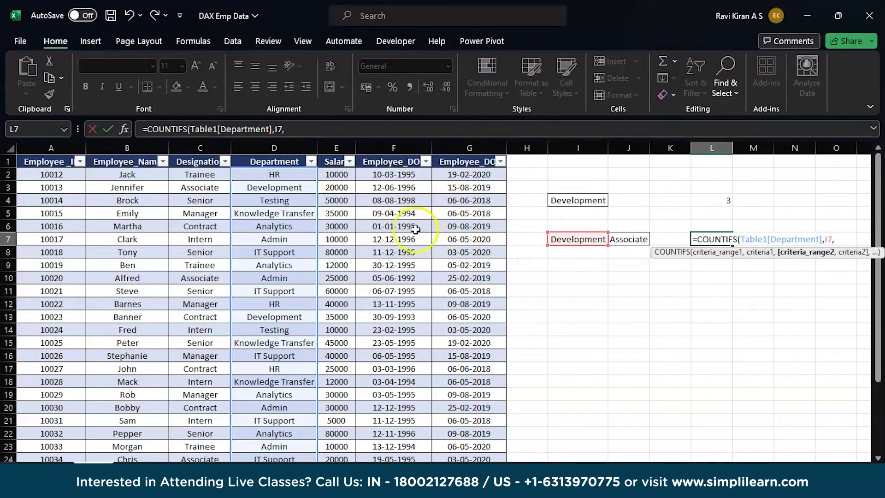
left_click(208, 154)
type(",")
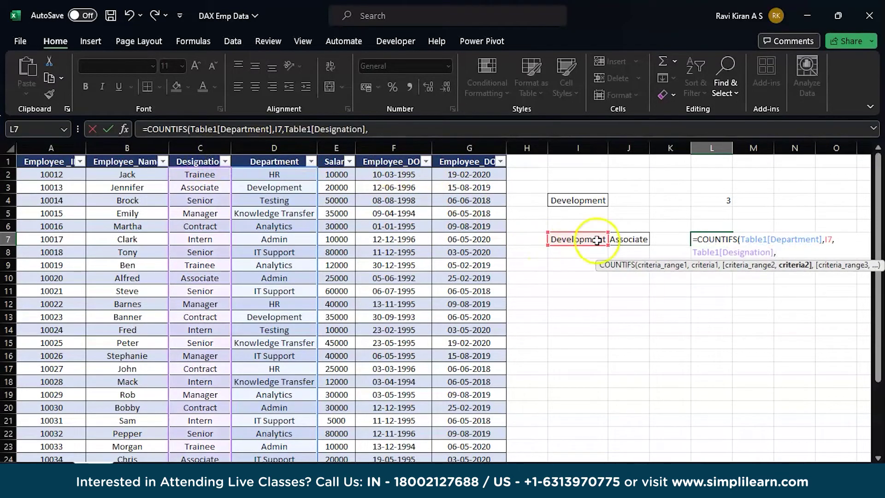
left_click(624, 237)
type(")")
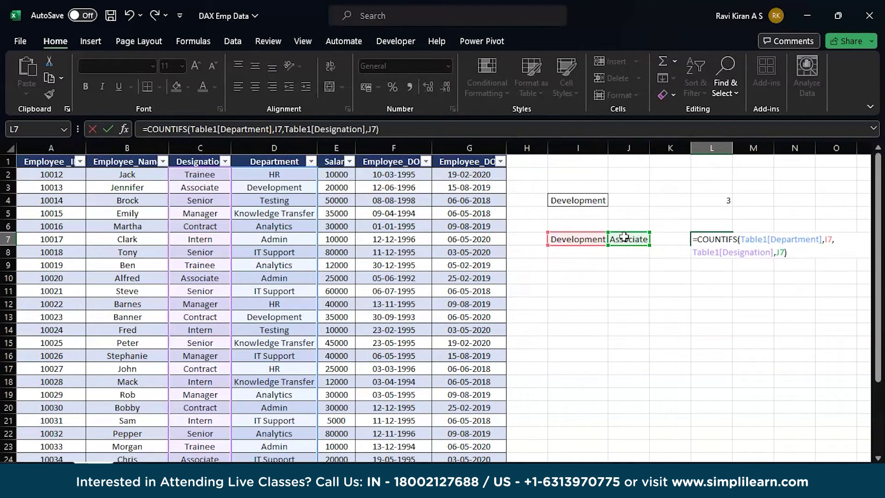
key("Return")
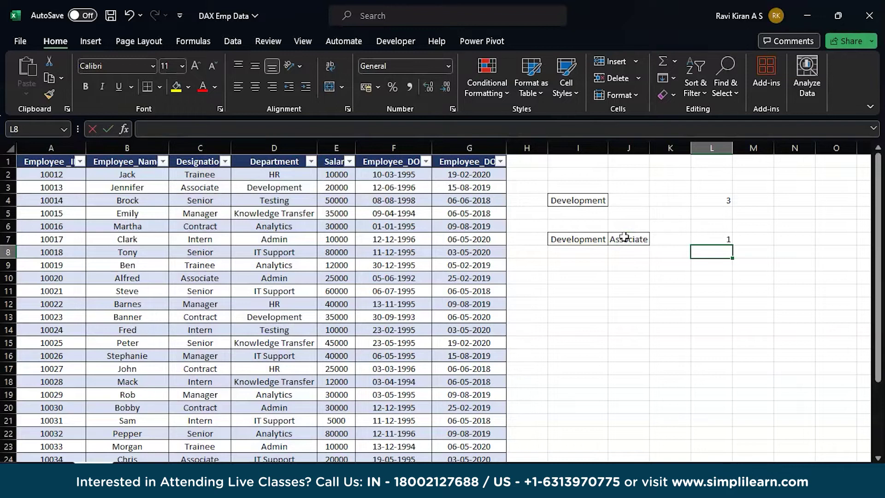